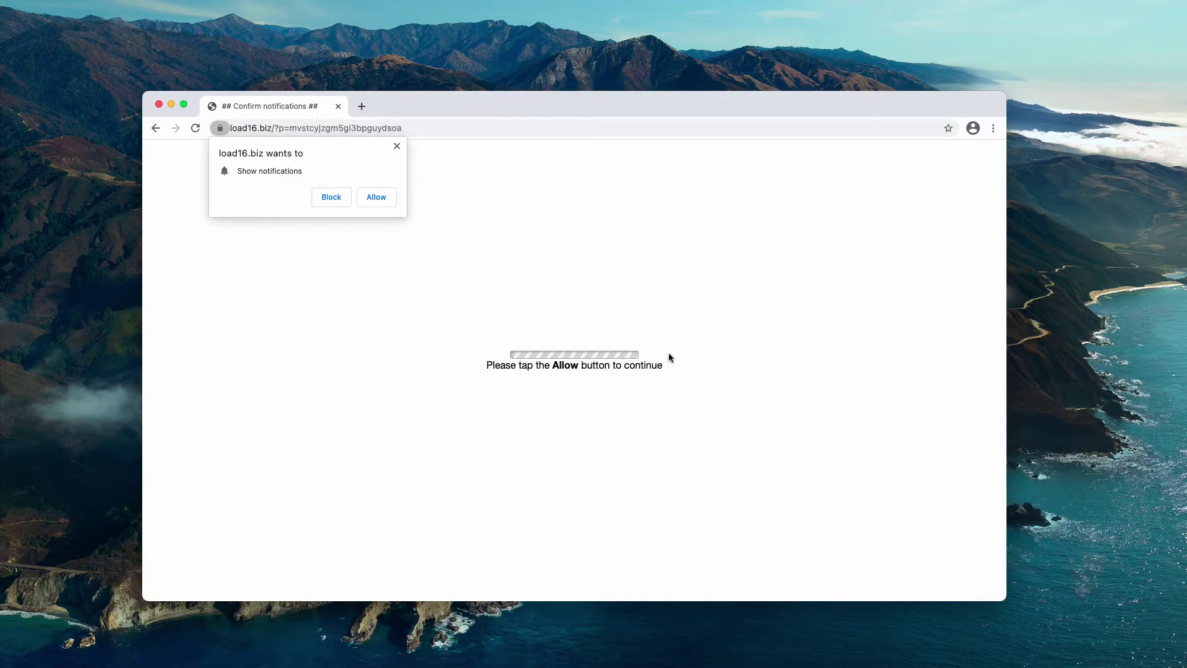
- Allow load16.biz to show notifications from its permission popup
left_click_drag(665, 367, 485, 368)
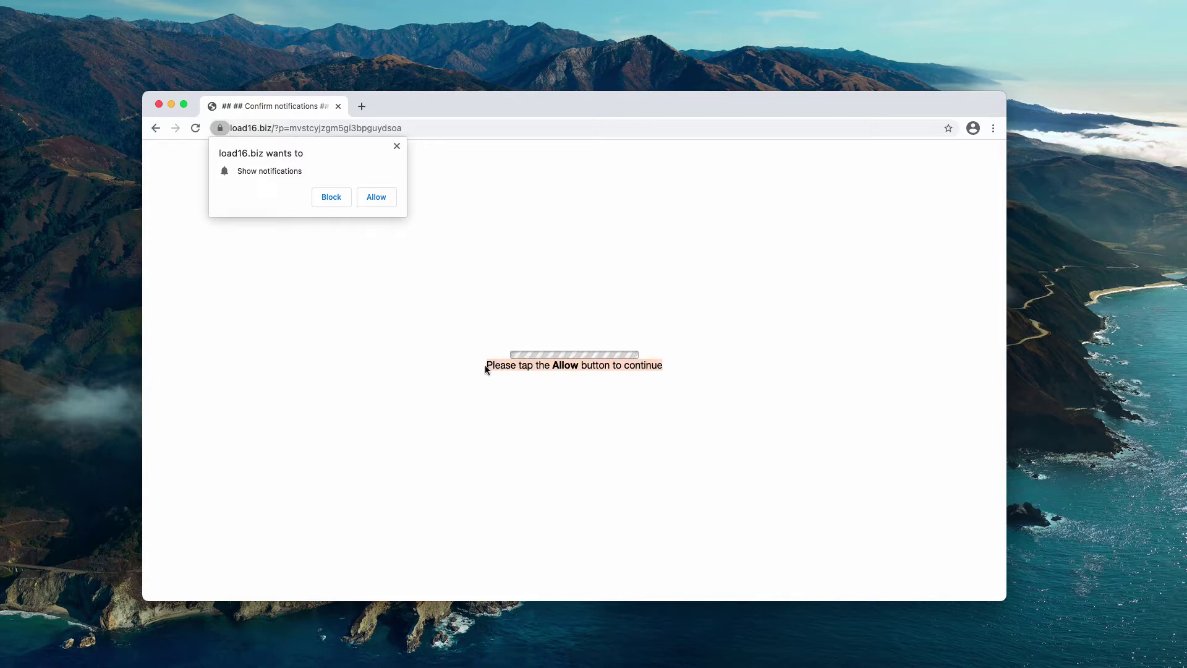
left_click(383, 198)
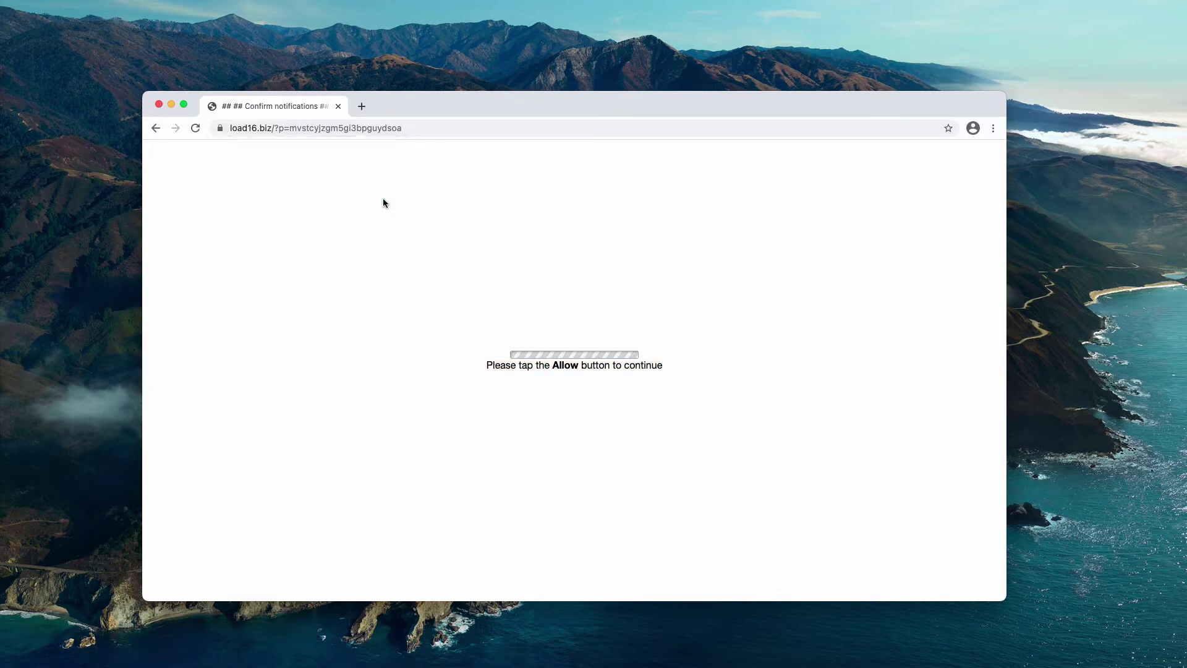
- Open a new tab showing the Google New Tab page
left_click(362, 107)
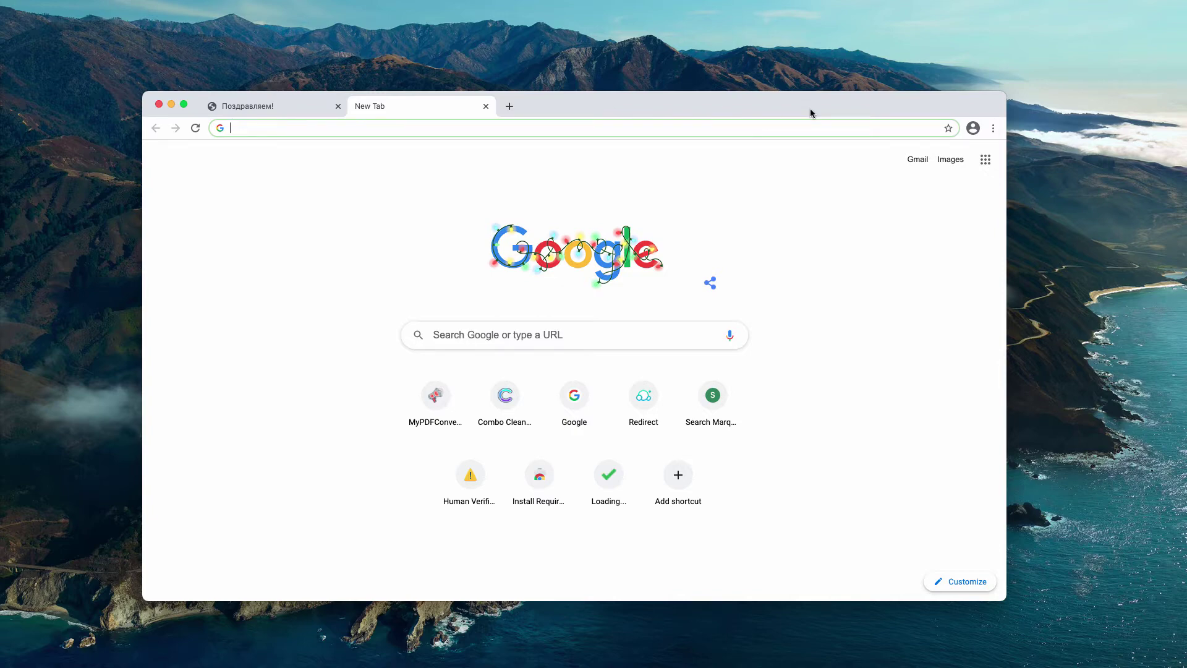
left_click(994, 128)
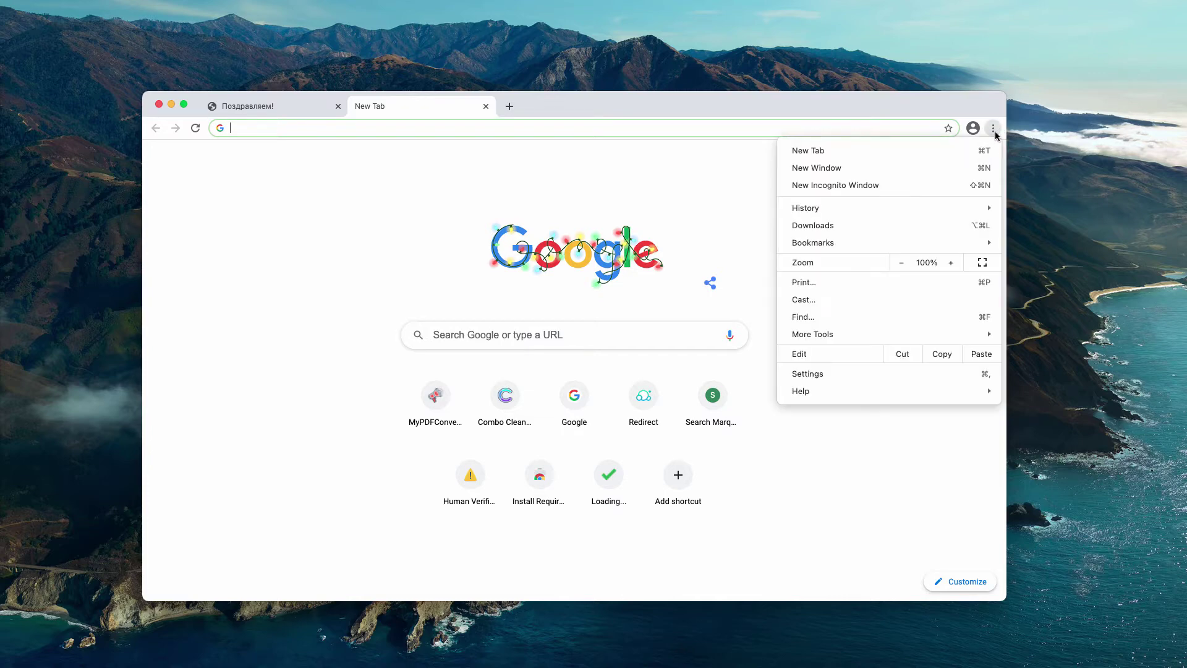
left_click(815, 374)
scroll(438, 443, "down", 5)
scroll(438, 444, "down", 2)
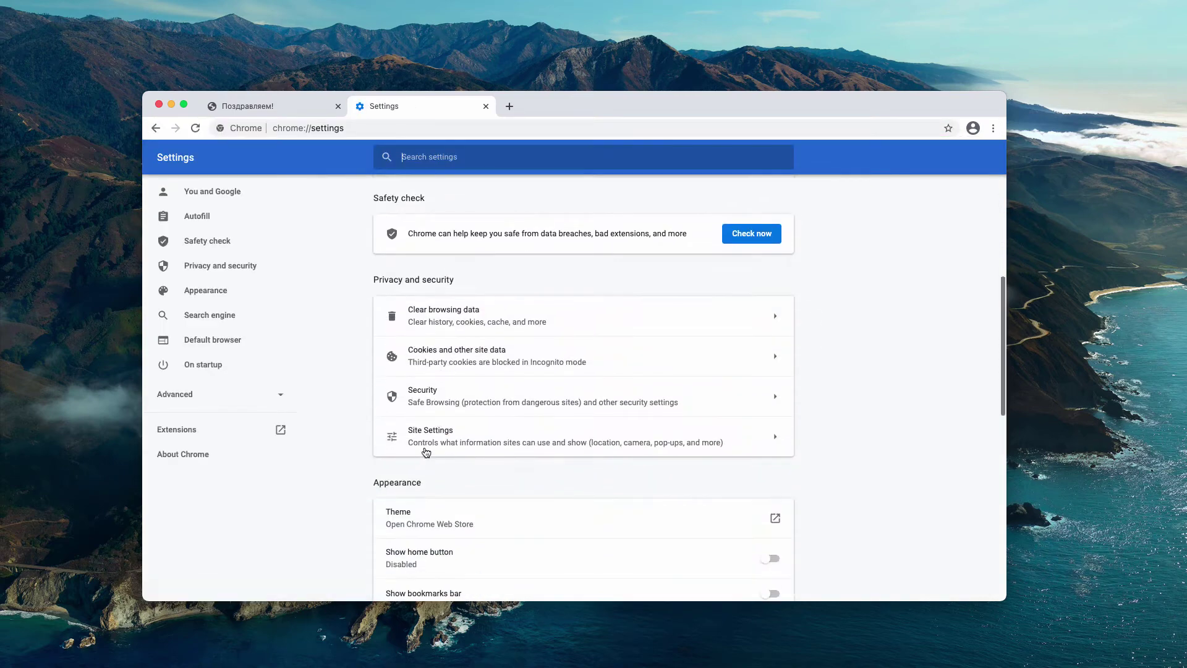
left_click(425, 445)
scroll(428, 428, "down", 3)
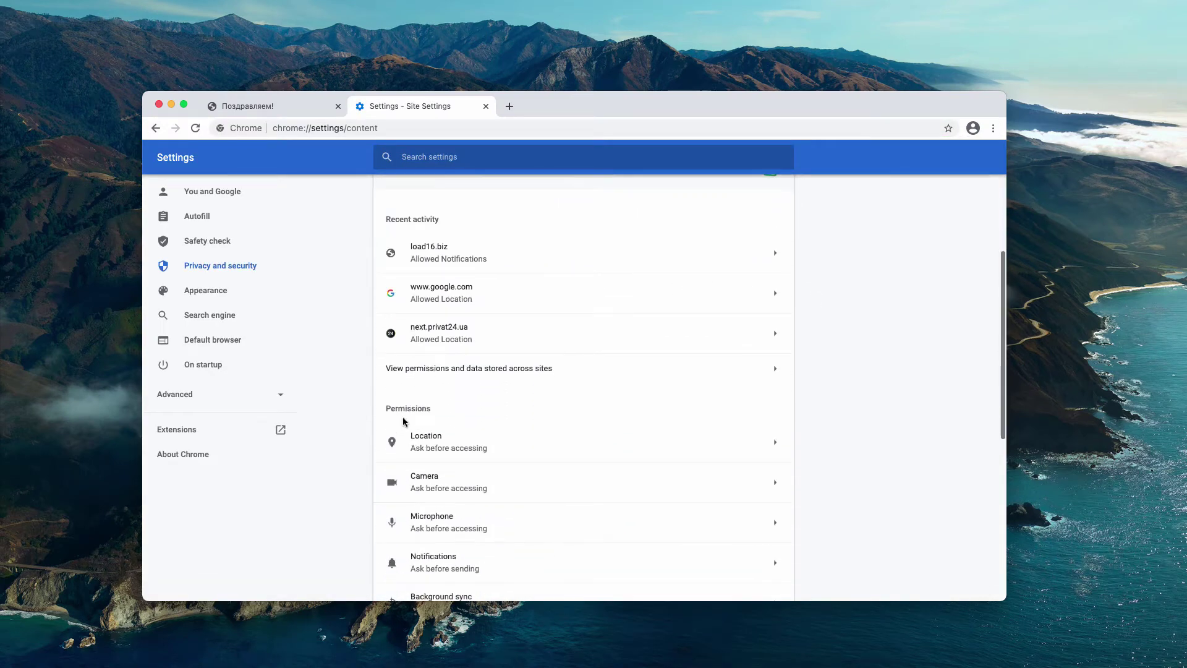
scroll(443, 414, "down", 3)
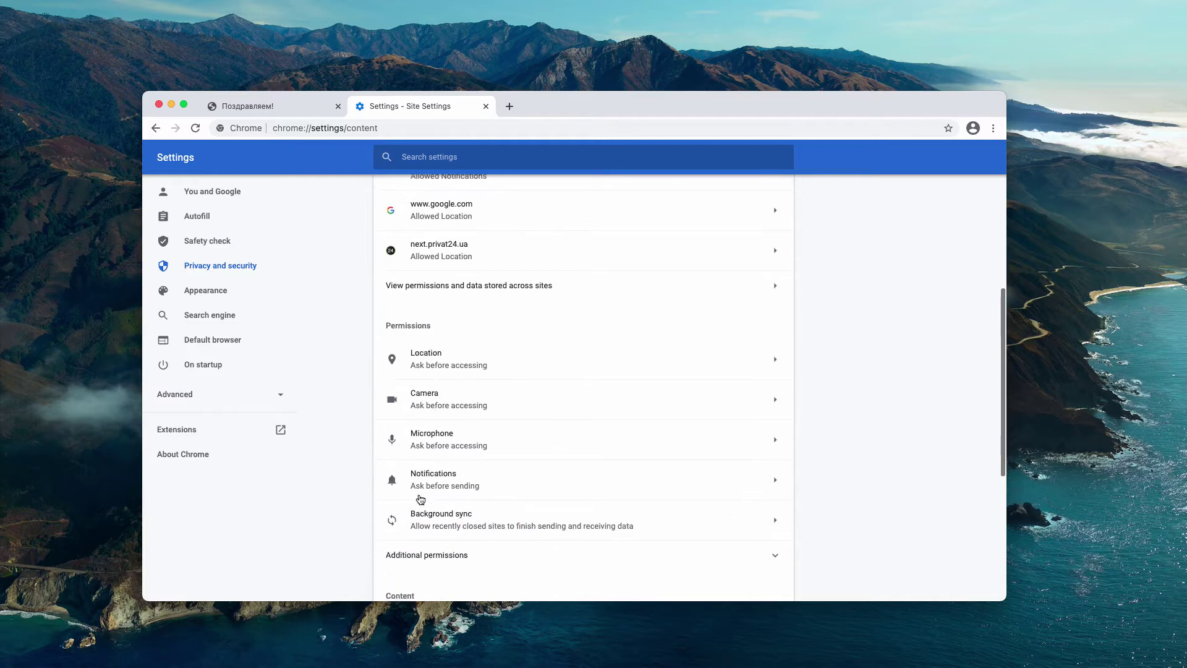
left_click(432, 487)
scroll(427, 469, "down", 1)
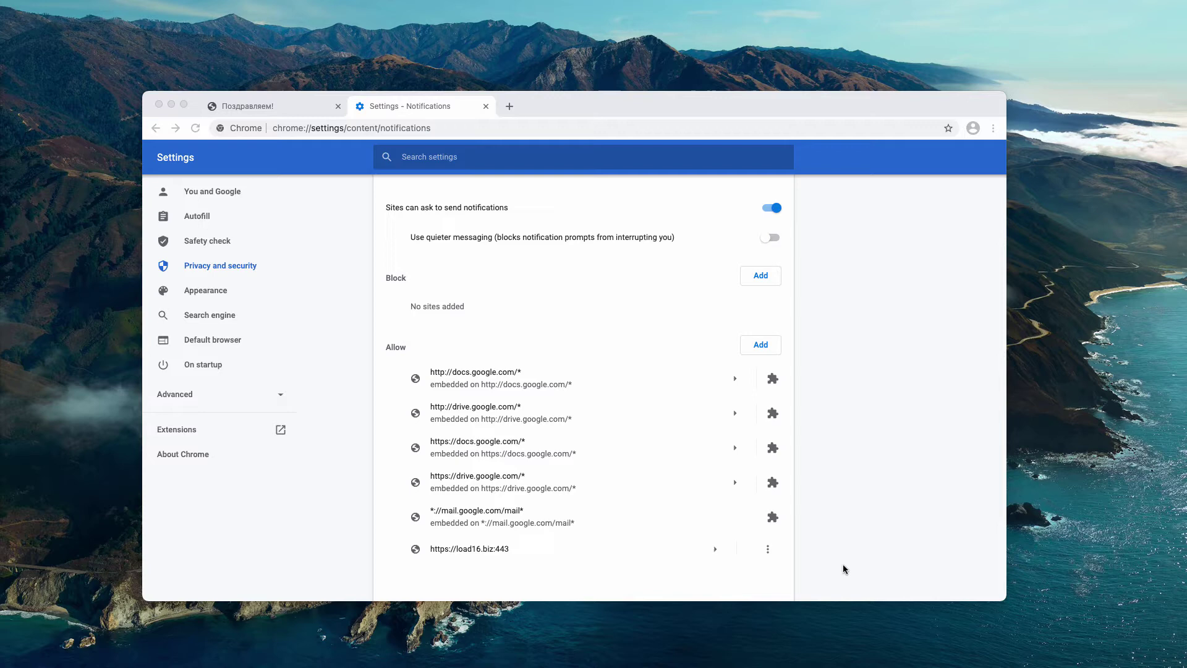
left_click(768, 549)
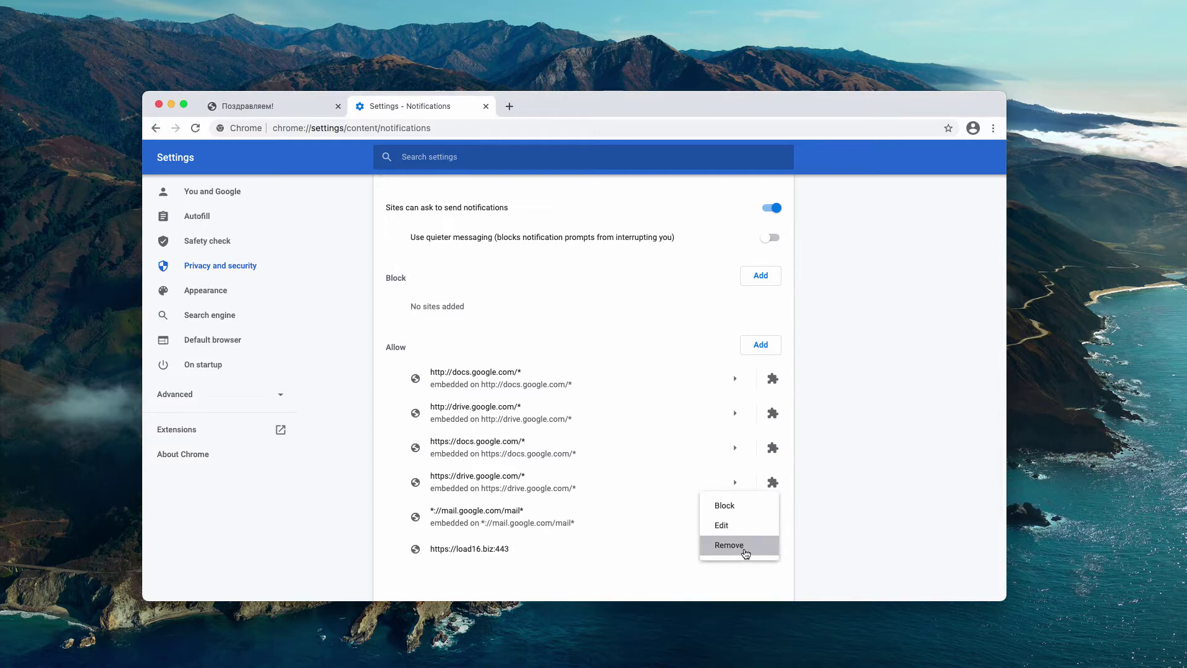
left_click(746, 552)
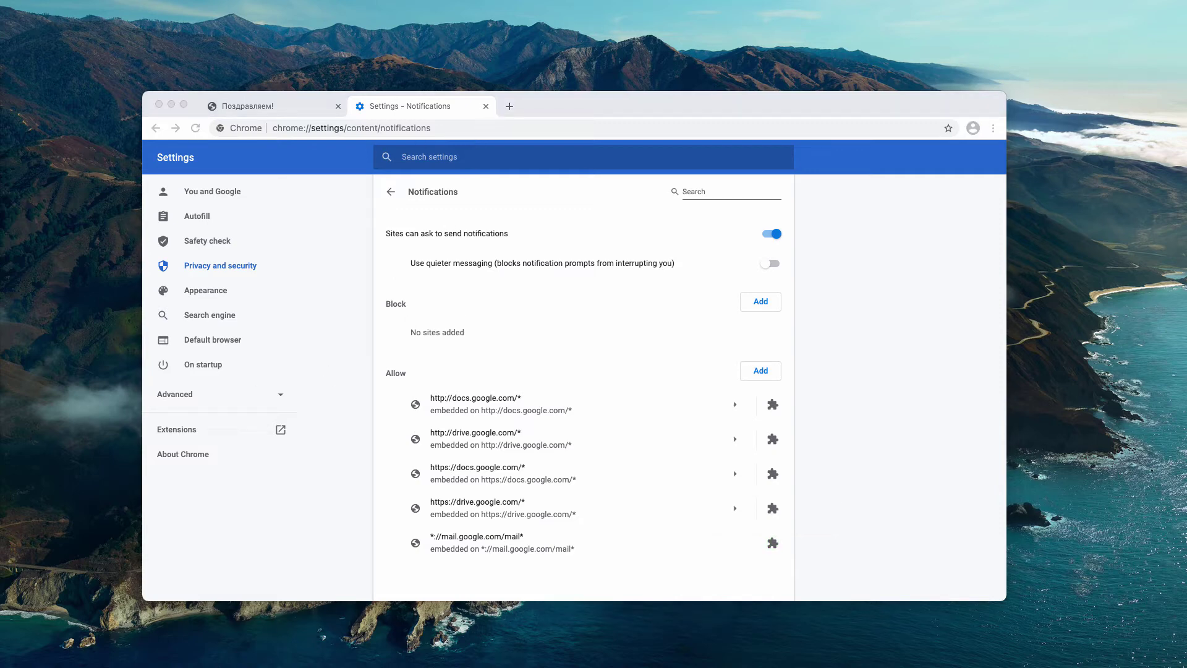
key("super+shift+c")
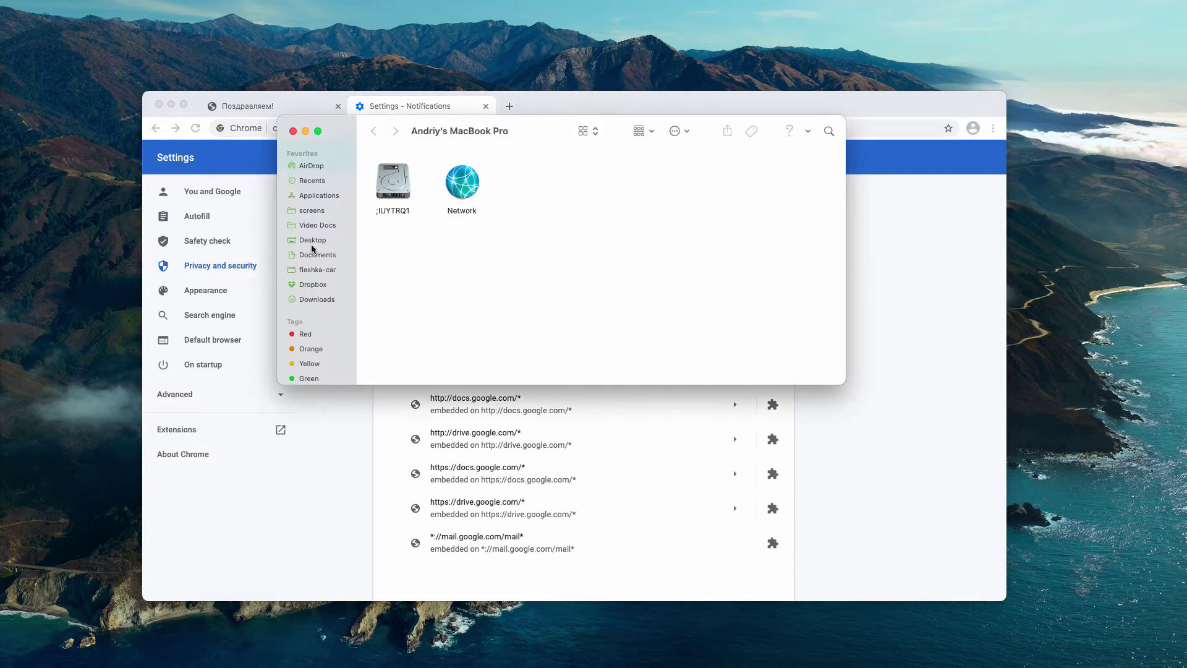
left_click(310, 194)
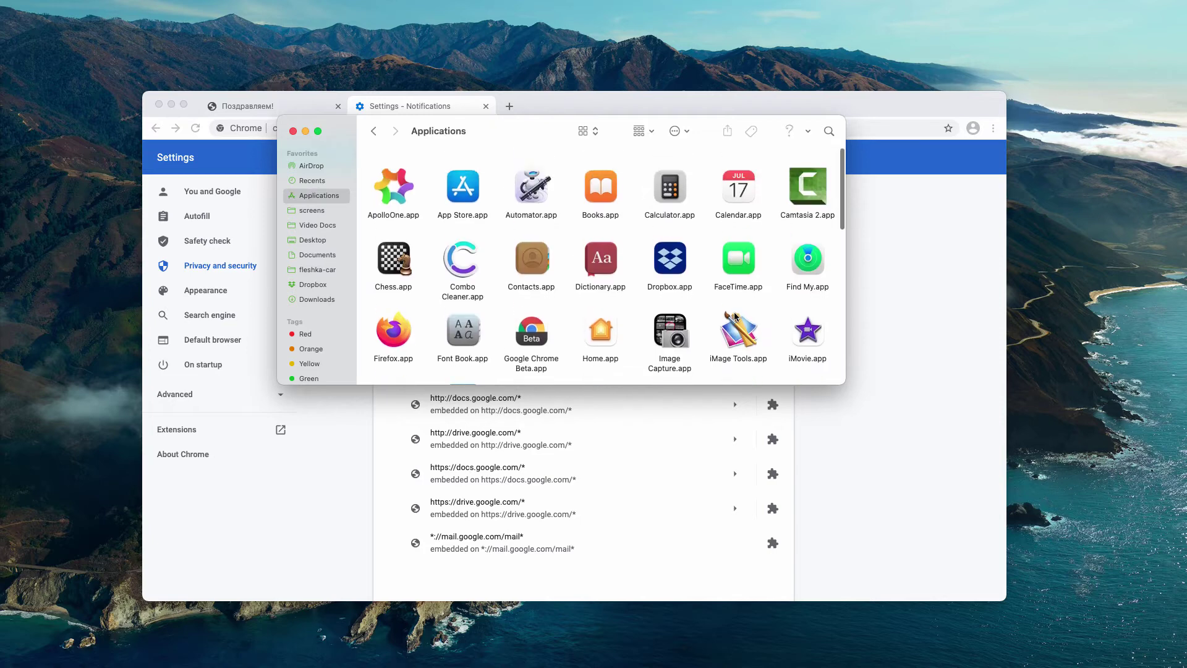
scroll(734, 316, "down", 10)
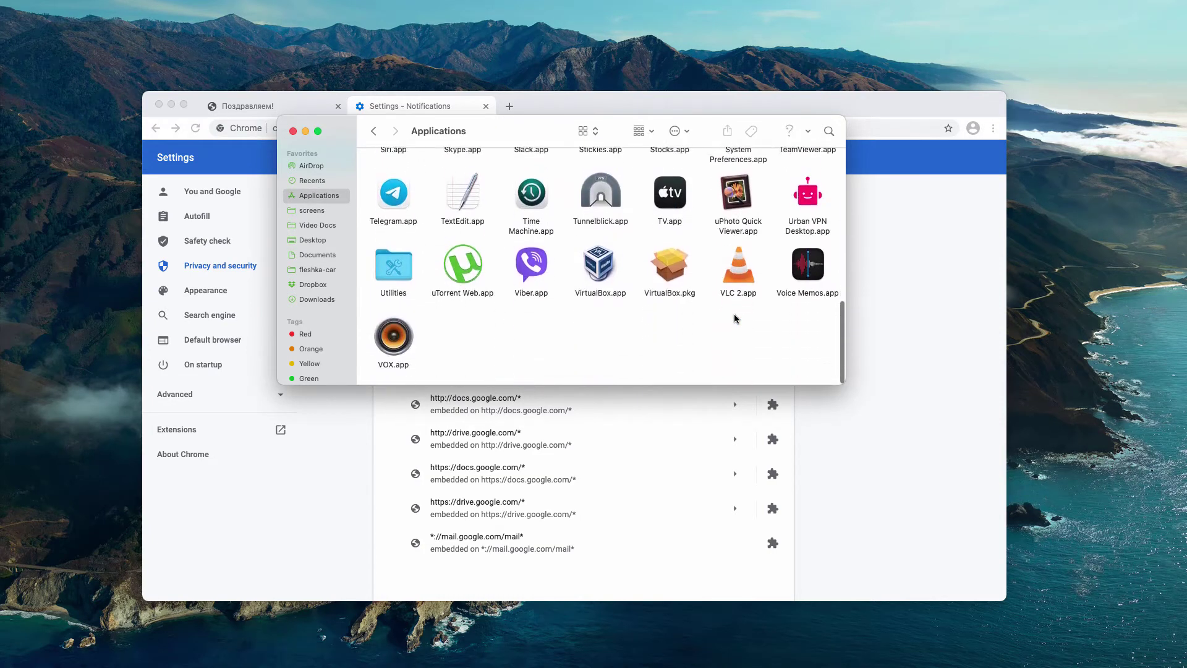
scroll(734, 318, "up", 5)
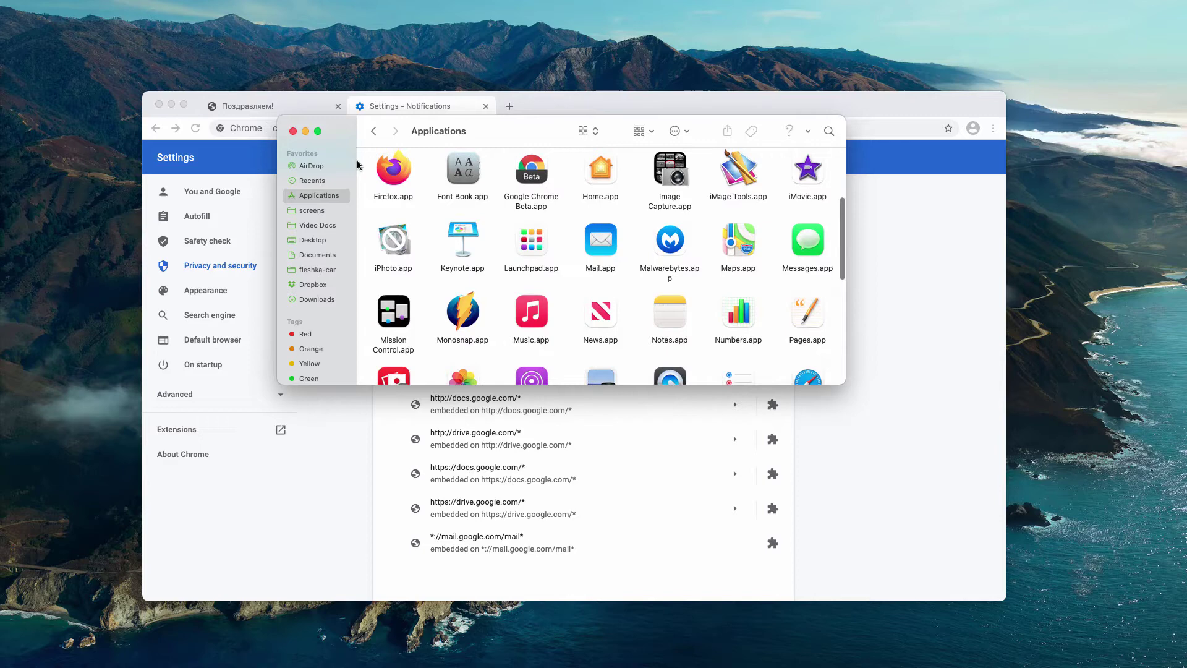
left_click(293, 131)
- Load combocleaner.com from the address bar and select its address
left_click(353, 127)
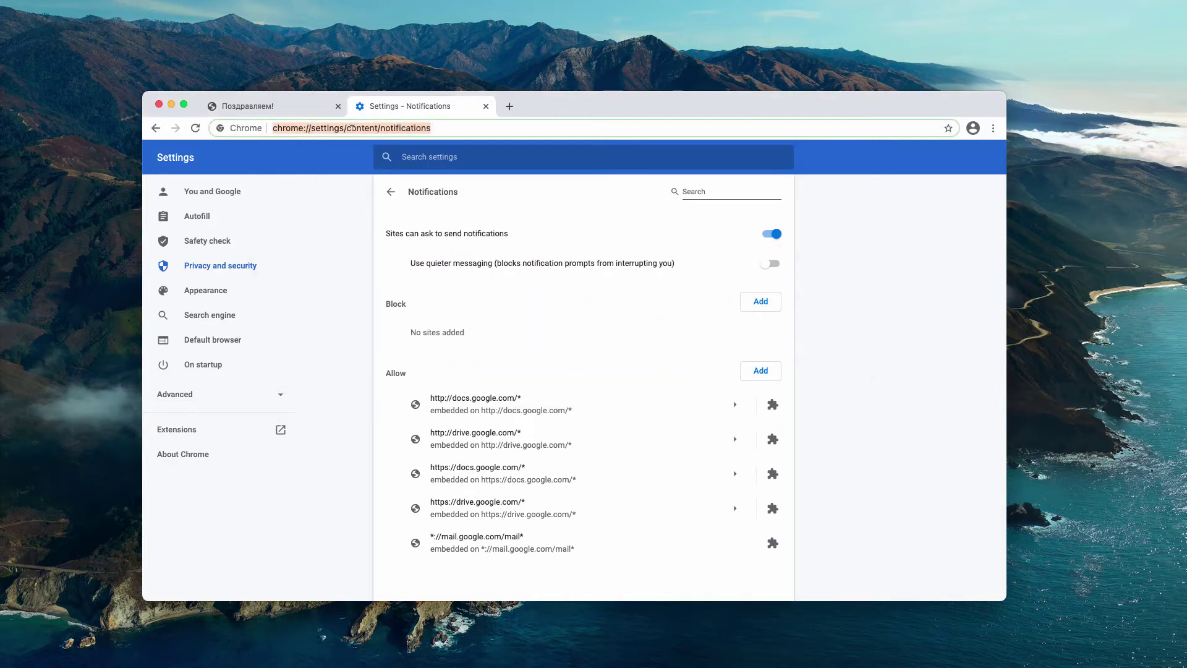
type("combocleaner.com")
key("Return")
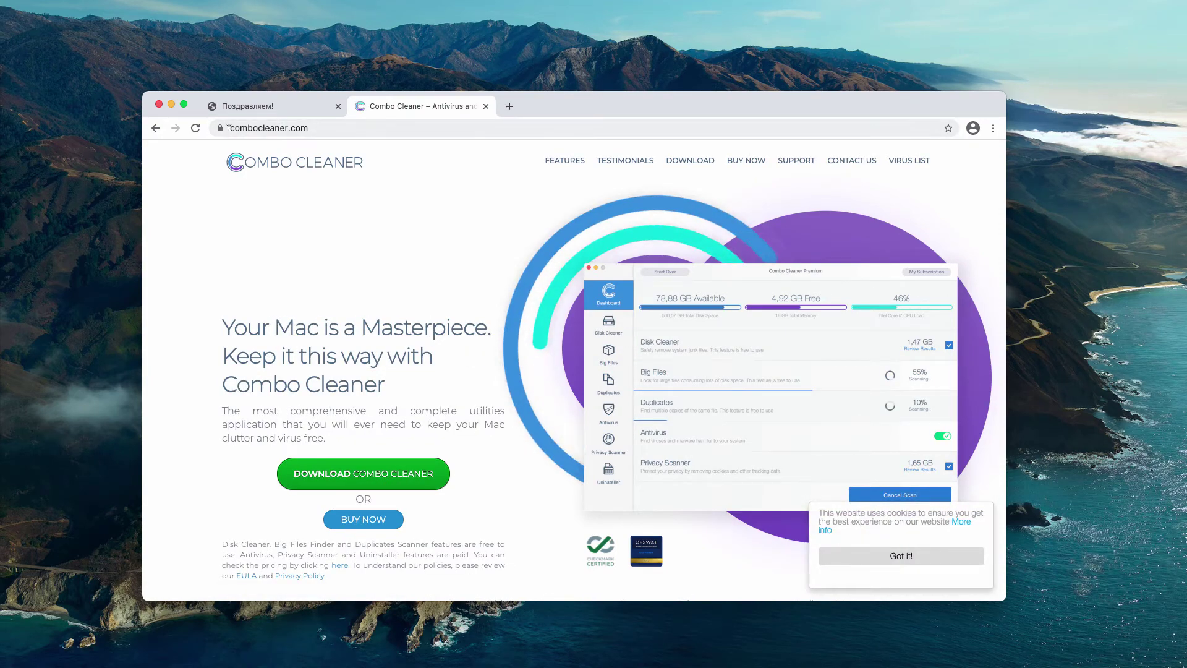
left_click(336, 128)
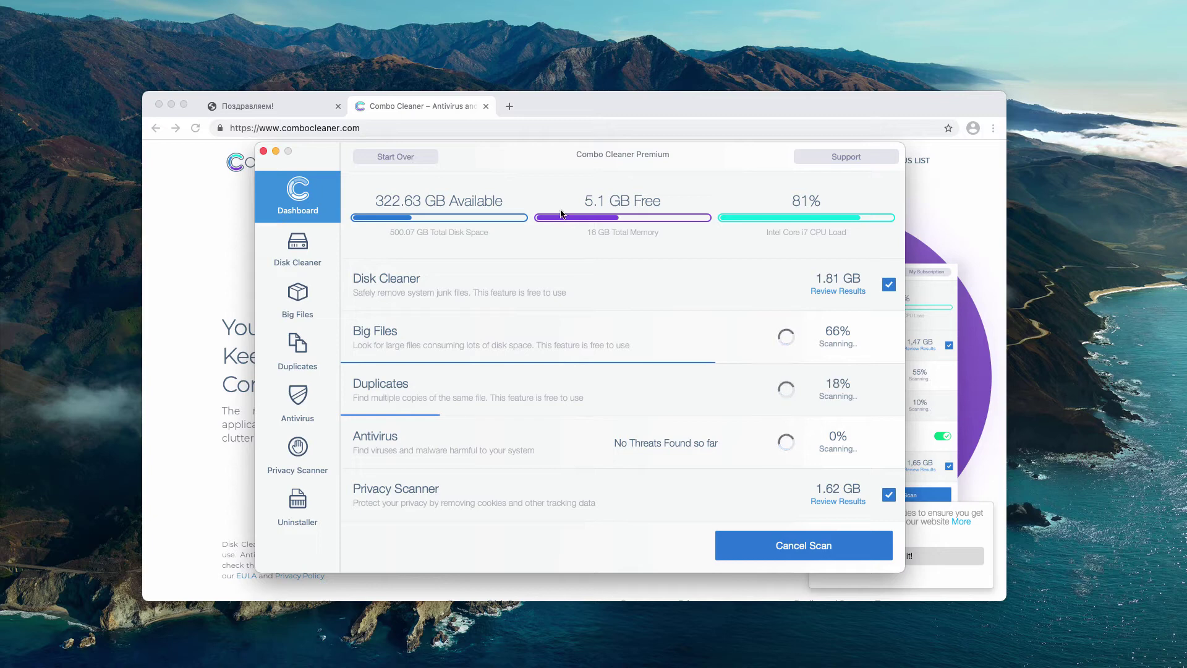
left_click_drag(571, 161, 581, 170)
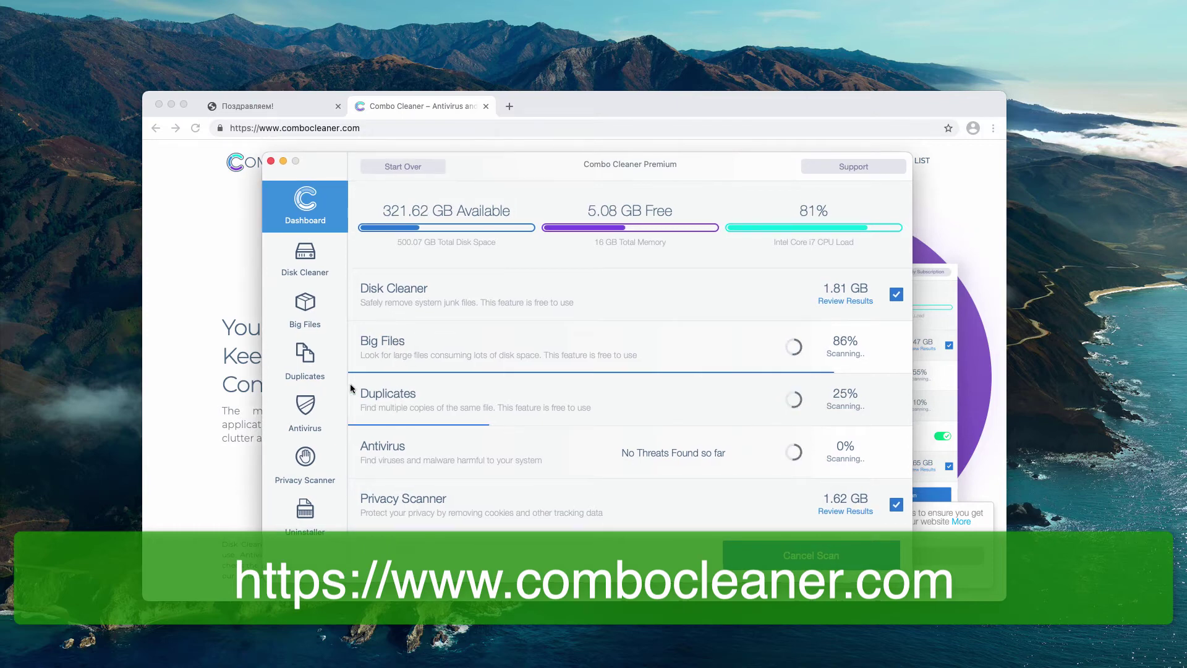
left_click(321, 402)
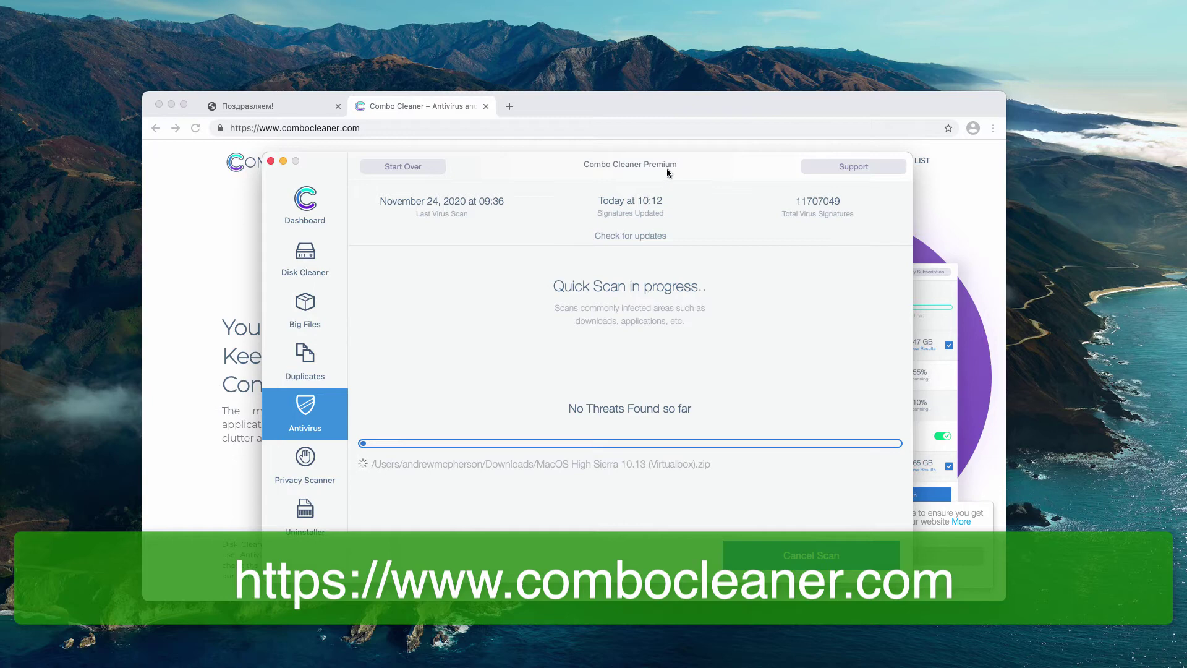
left_click(301, 200)
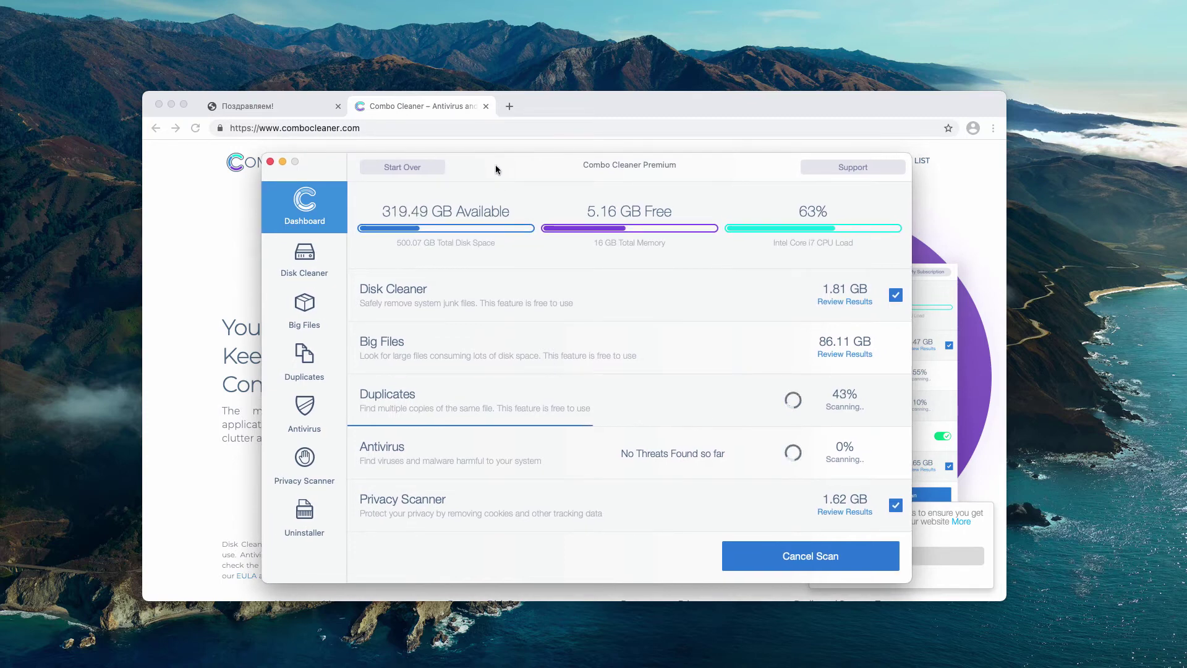
left_click_drag(506, 168, 502, 167)
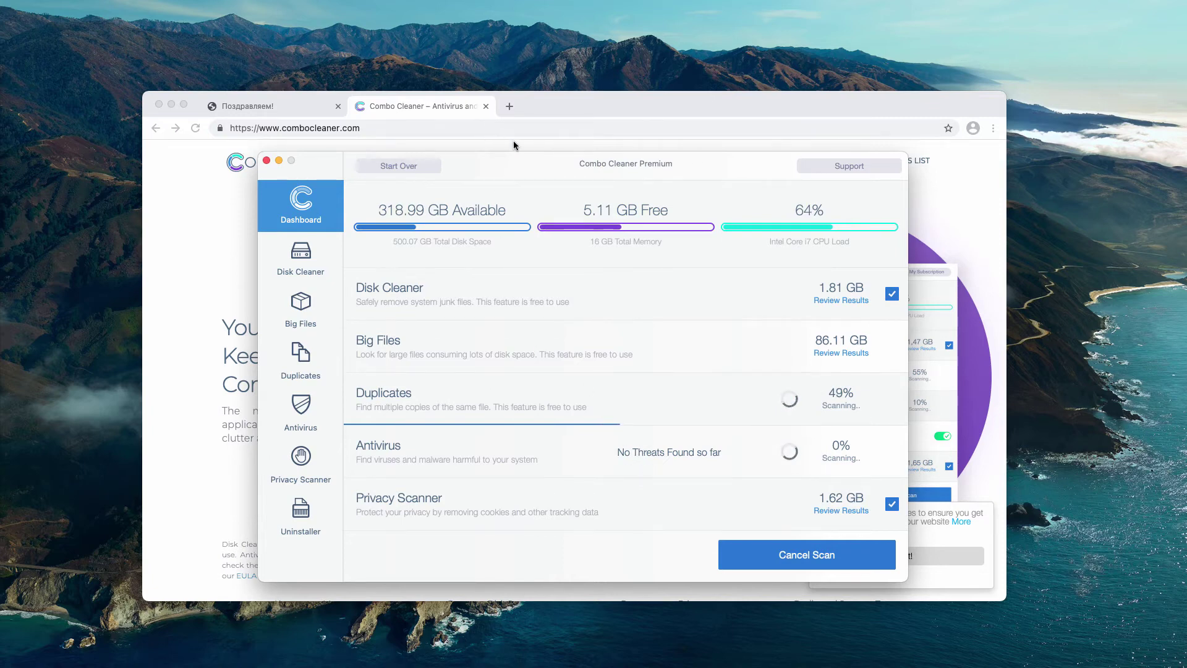
left_click_drag(540, 169, 522, 162)
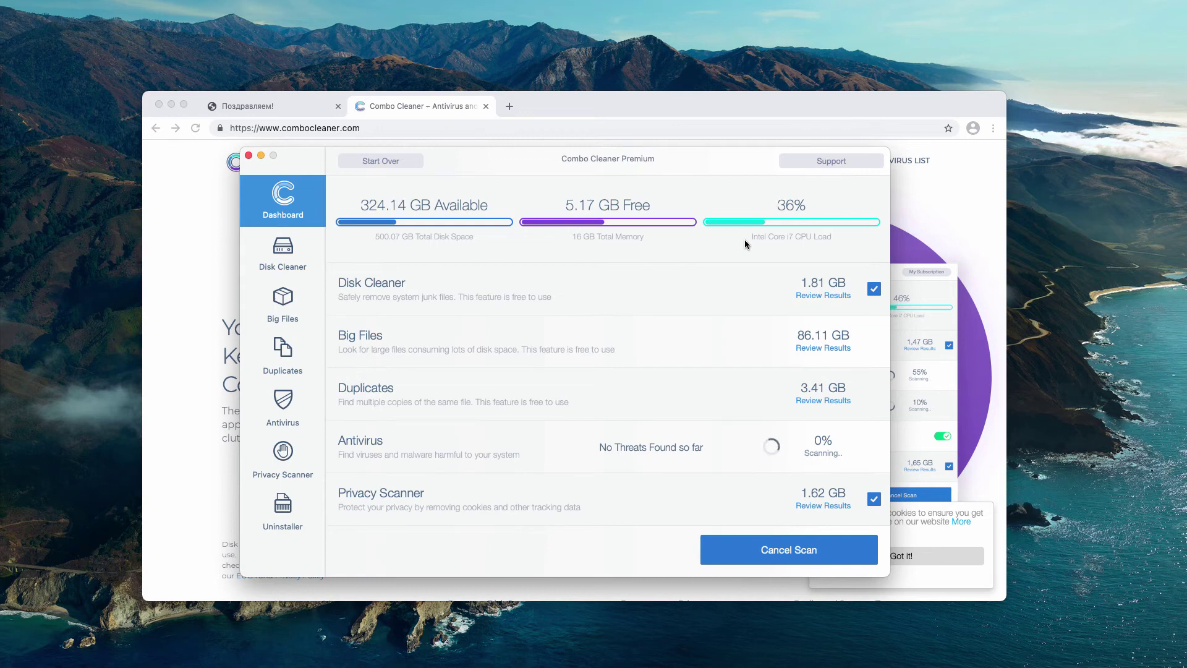
left_click_drag(536, 160, 536, 162)
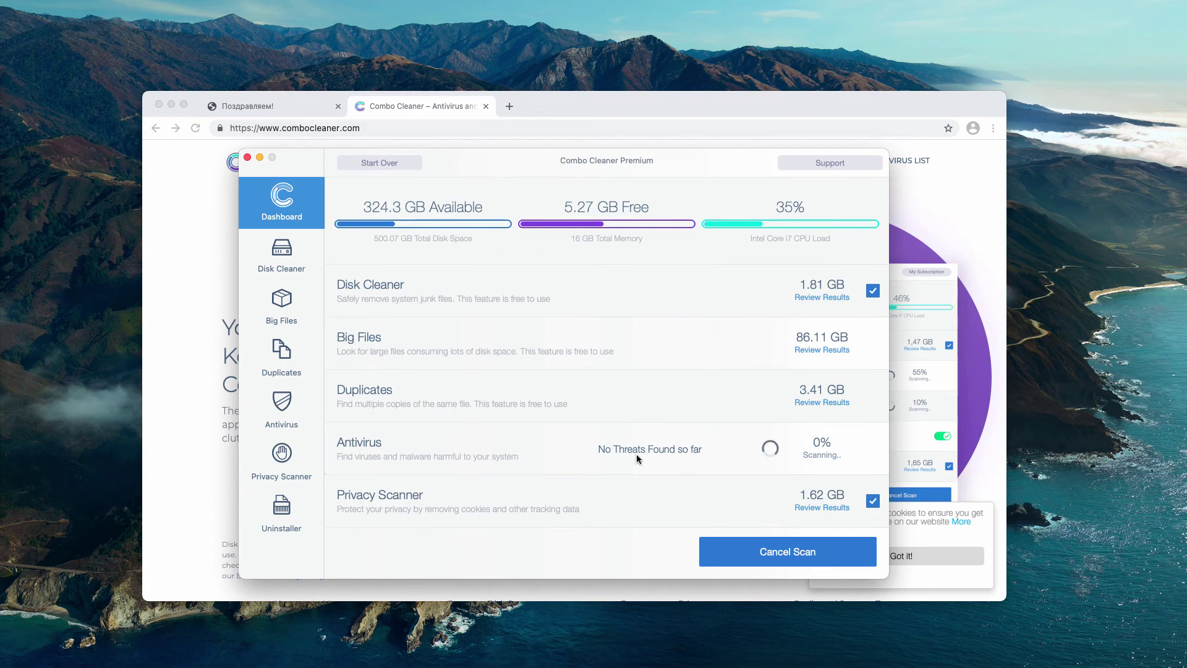
- View the Disk Cleaner results, then return to the Combo Cleaner dashboard
left_click(282, 260)
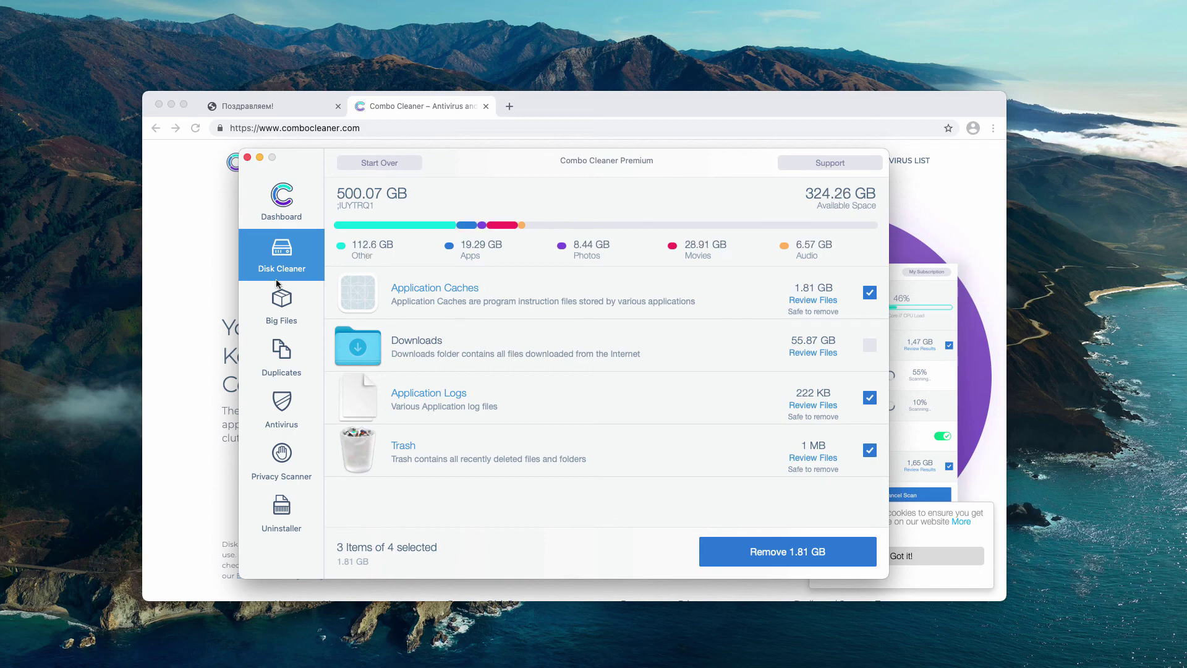
left_click(289, 212)
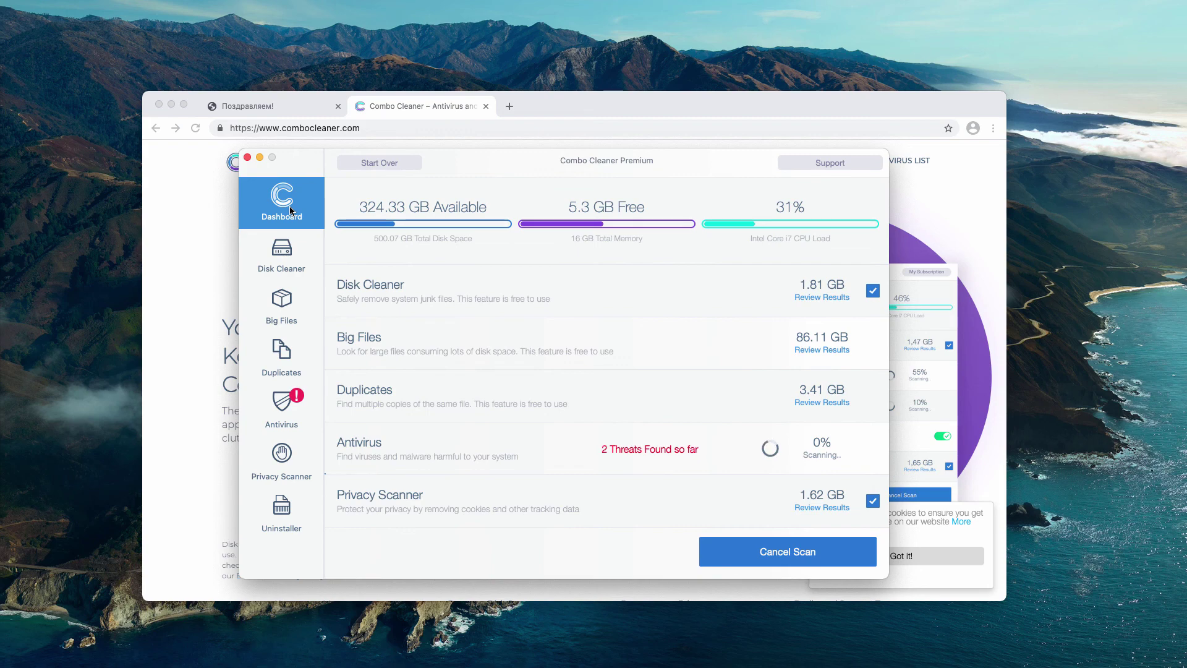
- Review the Antivirus threats: Install-4.dmg and Install-5.dmg flagged as Adware.MAC.Bundlore.EJD
left_click(809, 549)
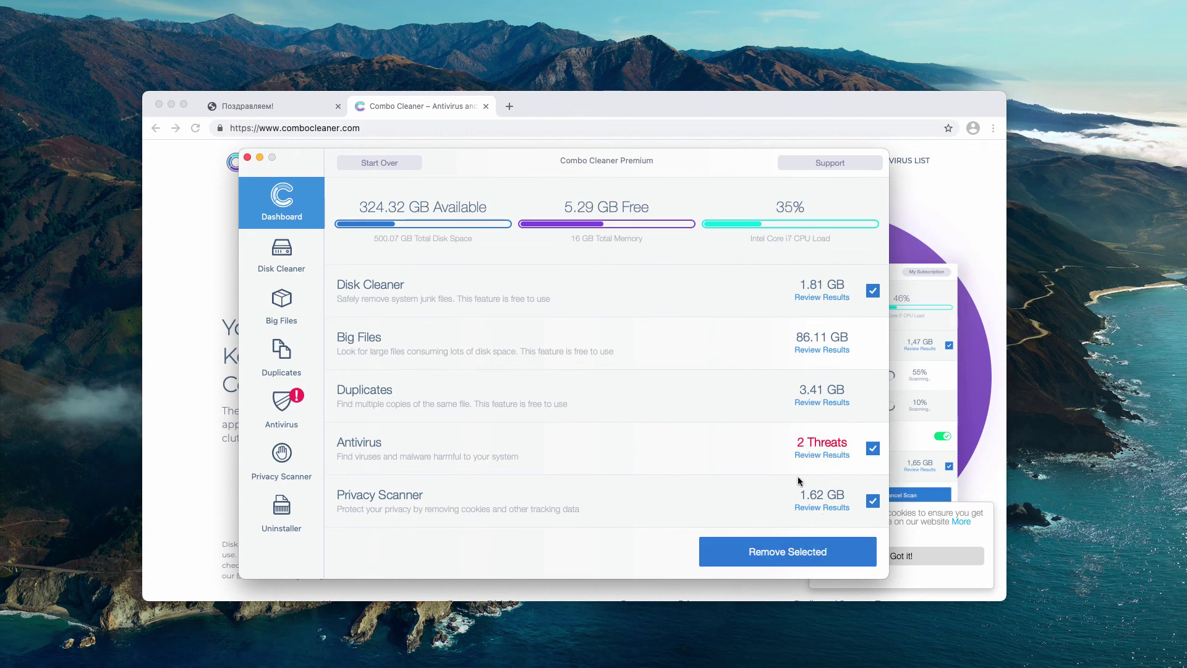
left_click(828, 460)
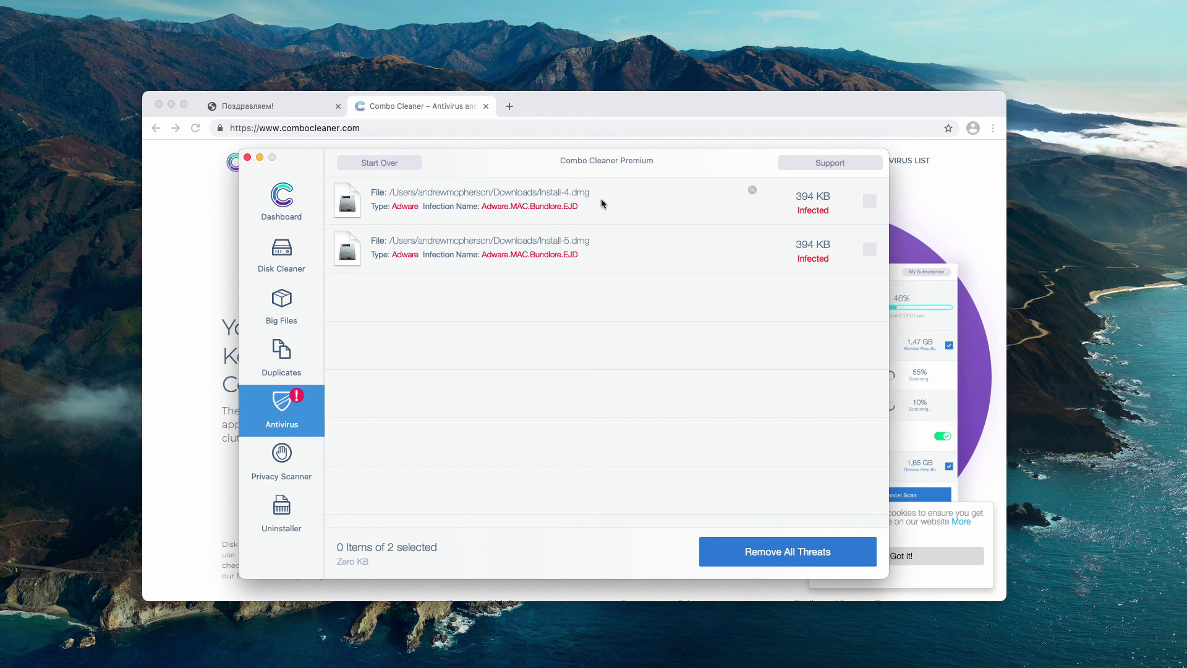
- Reveal Install-4.dmg in Finder's Downloads, close that window and return to Combo Cleaner
left_click(752, 191)
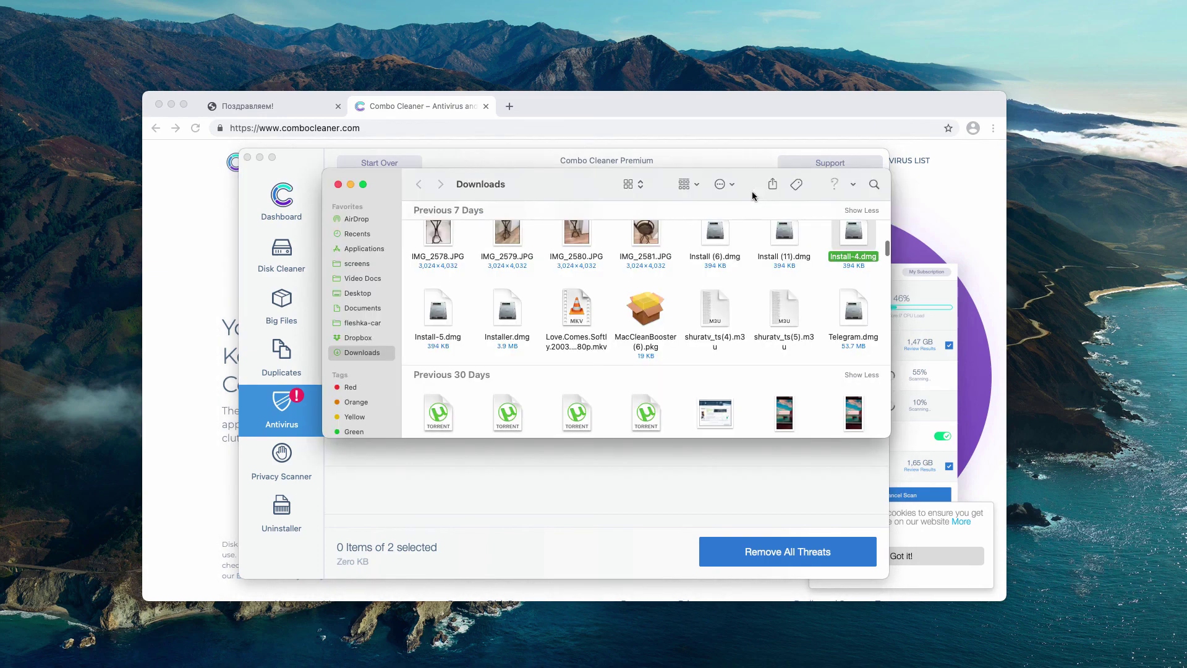
scroll(774, 349, "up", 2)
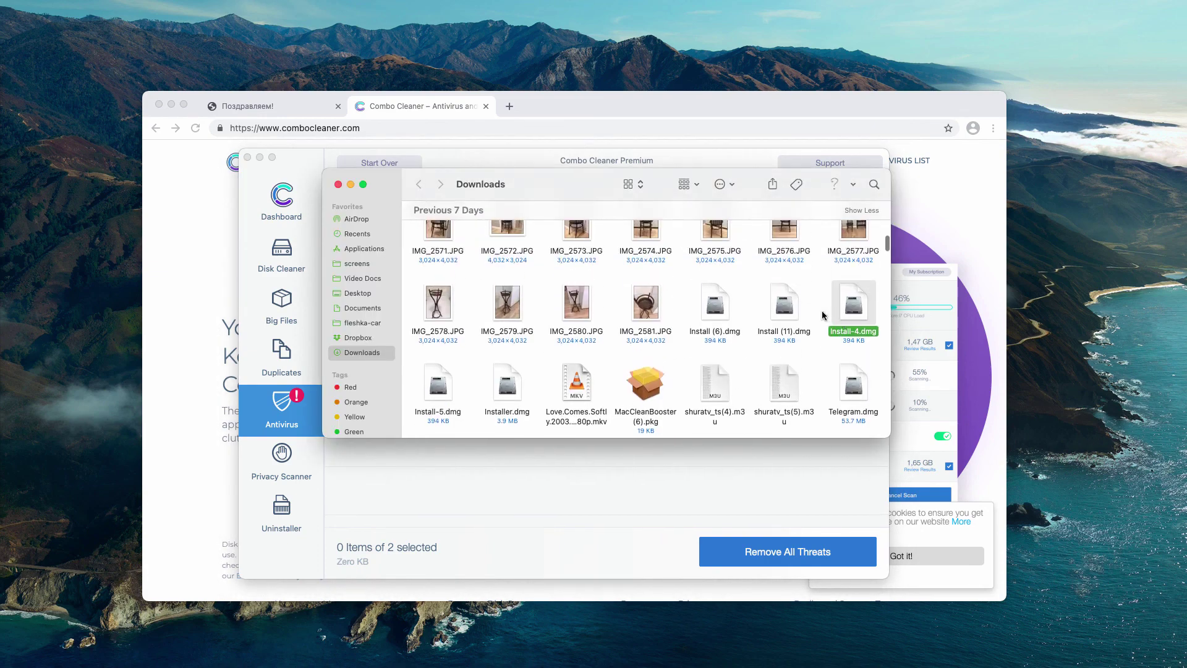
left_click(338, 184)
left_click(338, 170)
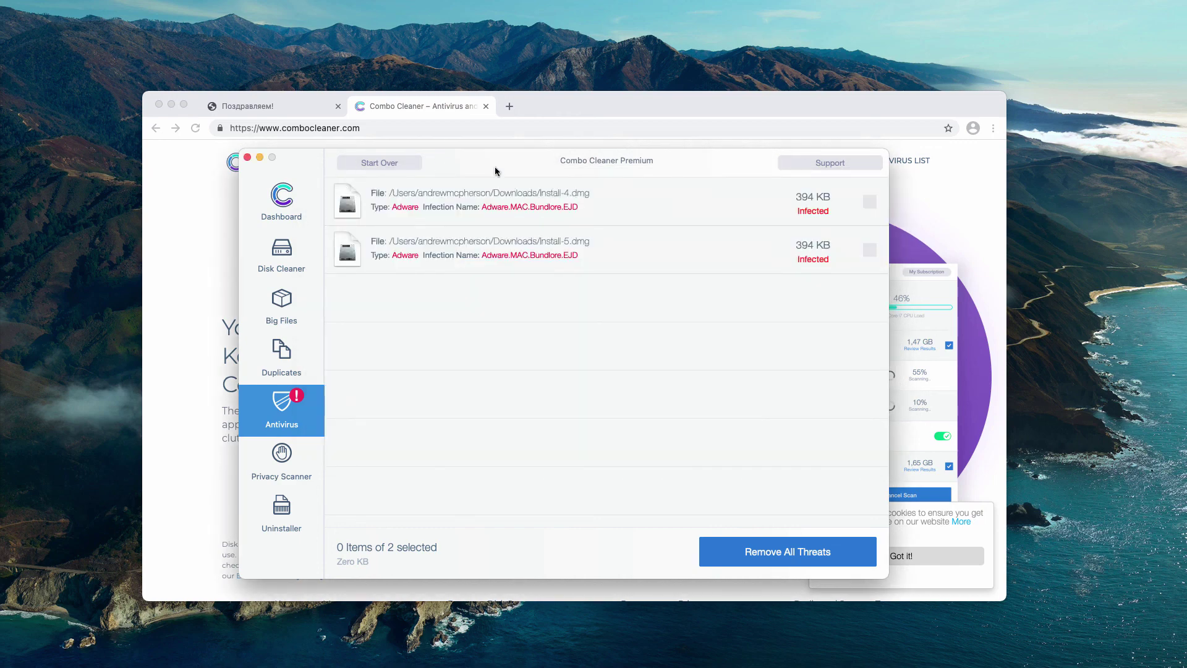